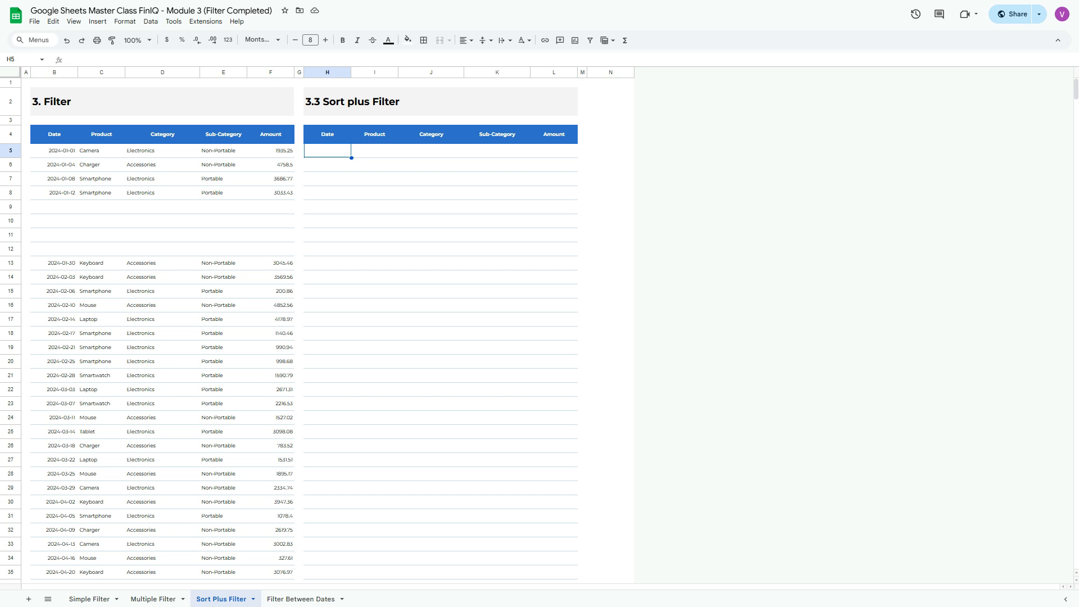
Examine the source table in columns B to F, especially the sub-category entries and the blank rows 9 to 12.
key(Left)
key(Left)
key(Left)
key(Down)
key(Down)
key(Down)
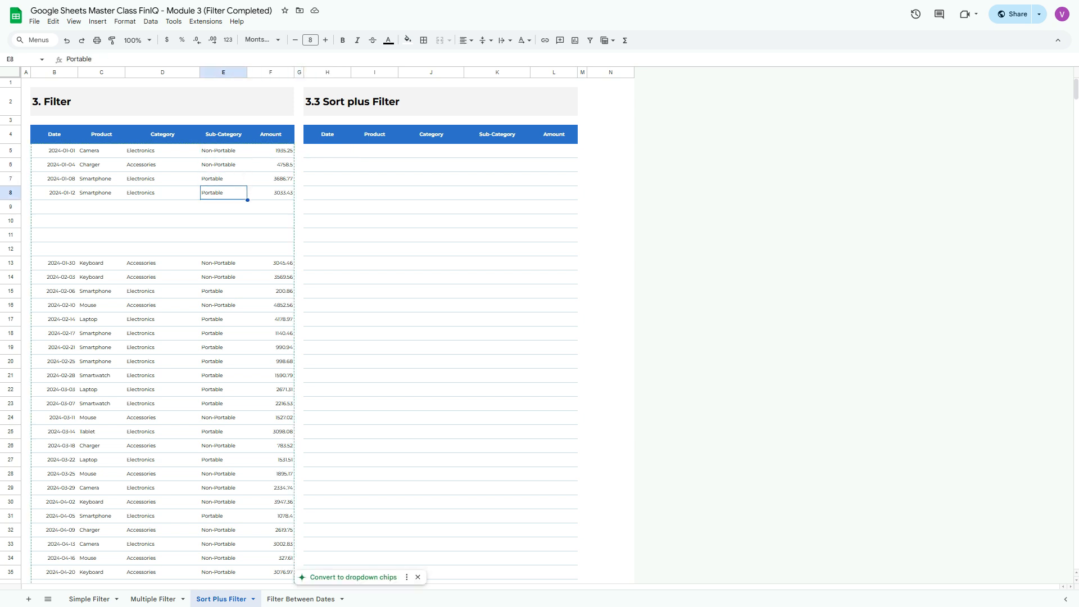
key(Down)
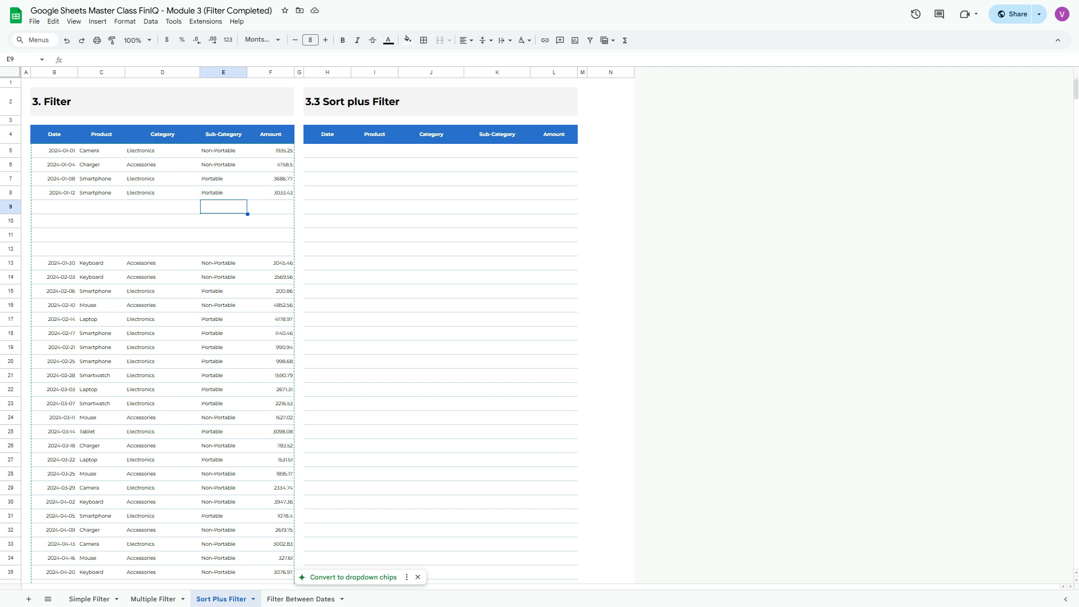
key(Left)
key(Left)
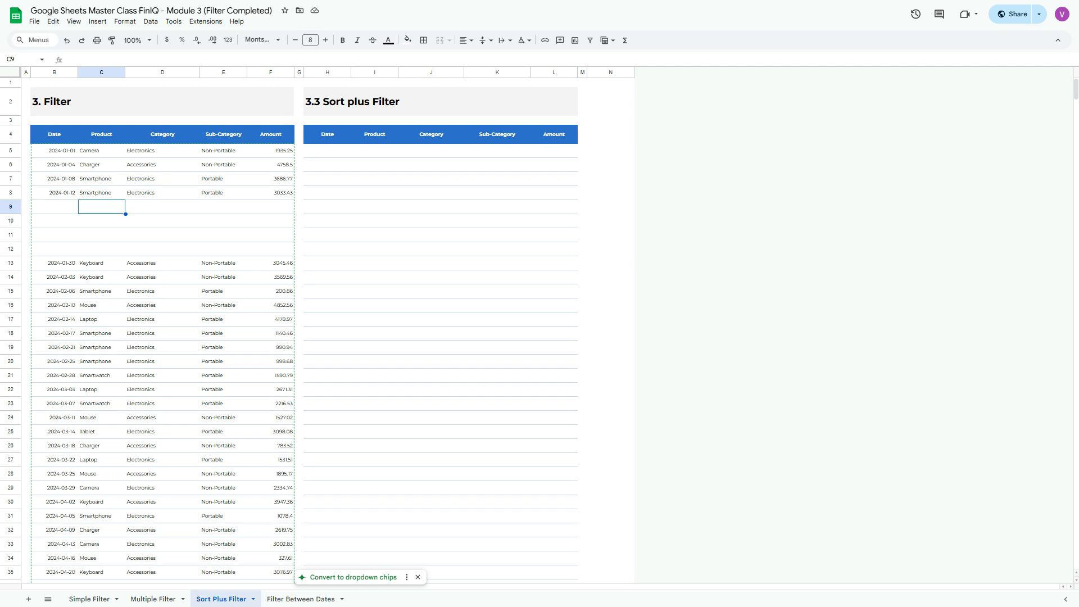
key(Up)
key(Up)
key(Right)
key(Right)
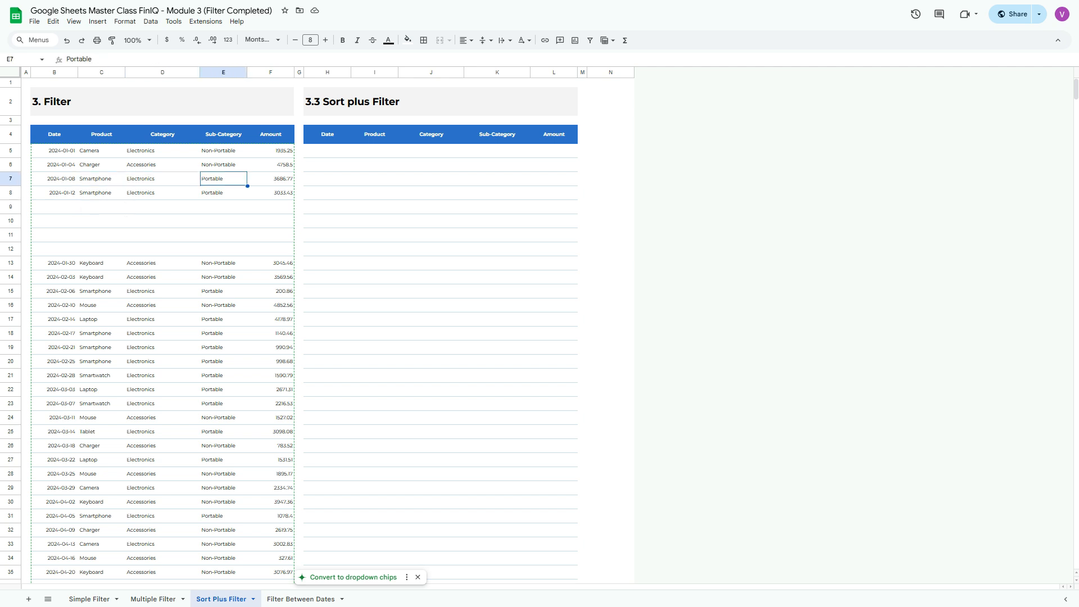
key(Down)
key(Up)
Start a FILTER formula in H5 with B5:F104 as its range.
key(Right)
key(Right)
key(Up)
key(Up)
key(Right)
text(=FILTER()
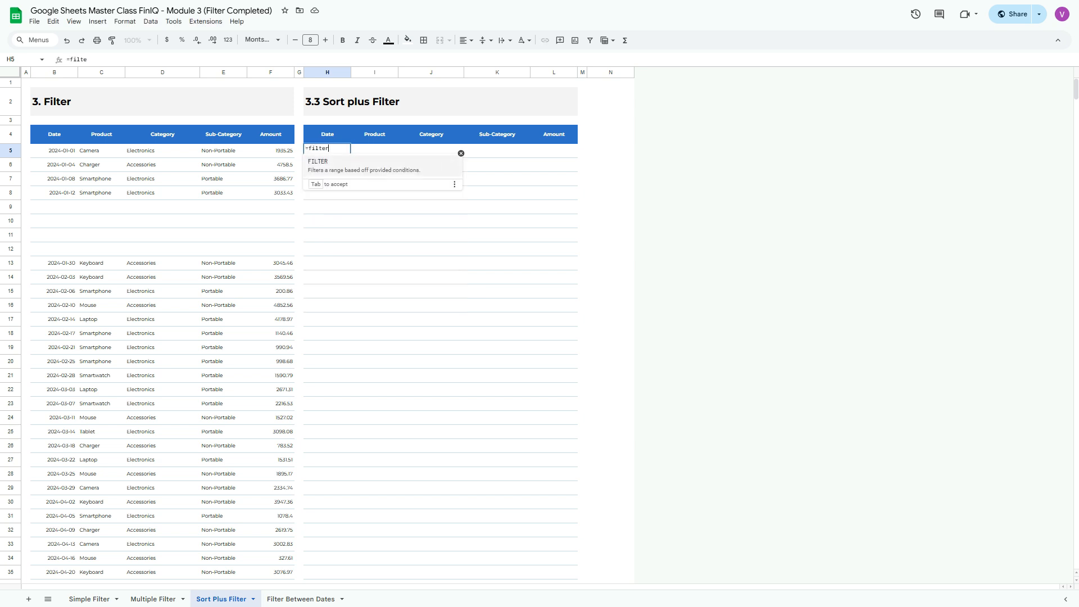
key(Left)
key(Left)
key(Left)
key(Left)
key(Left)
key(Left)
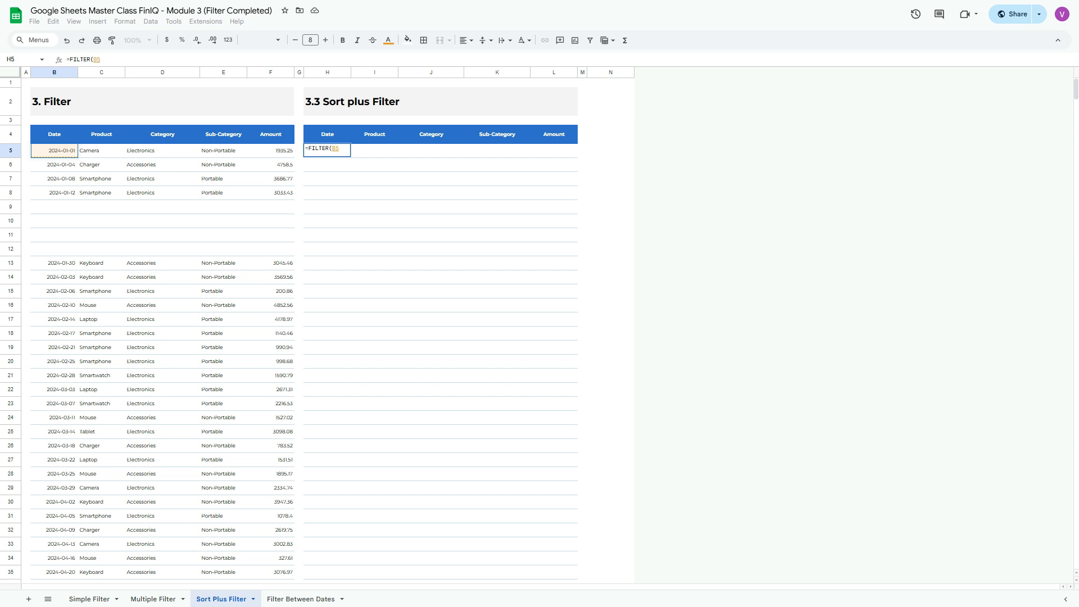
key(shift+Right)
key(shift+Right)
key(shift+Right)
key(shift+Right)
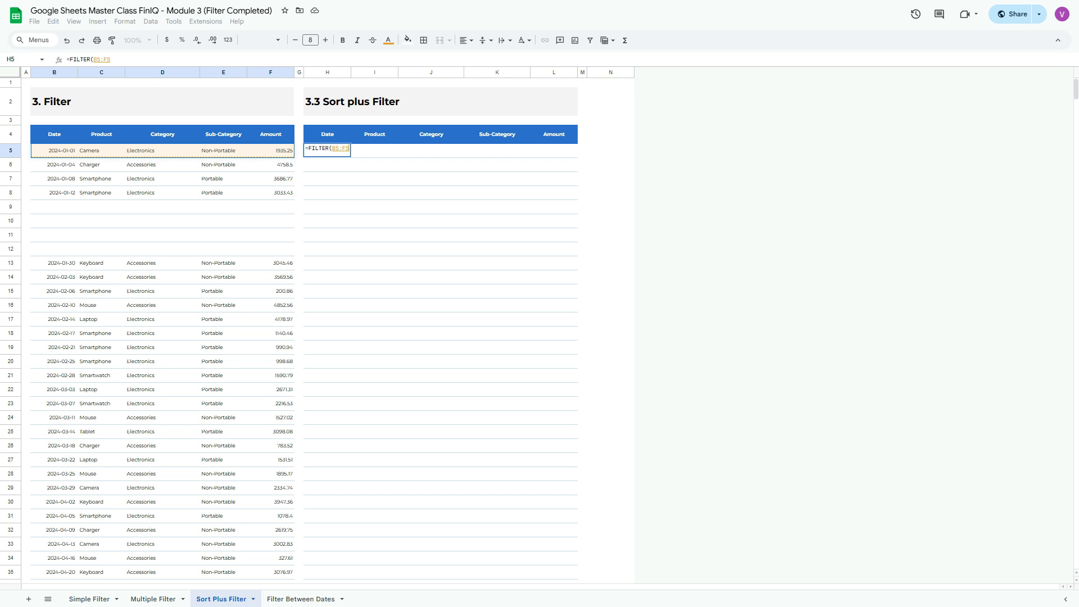
key(ctrl+shift+Down)
key(ctrl+shift+Down)
key(ctrl+shift+Down)
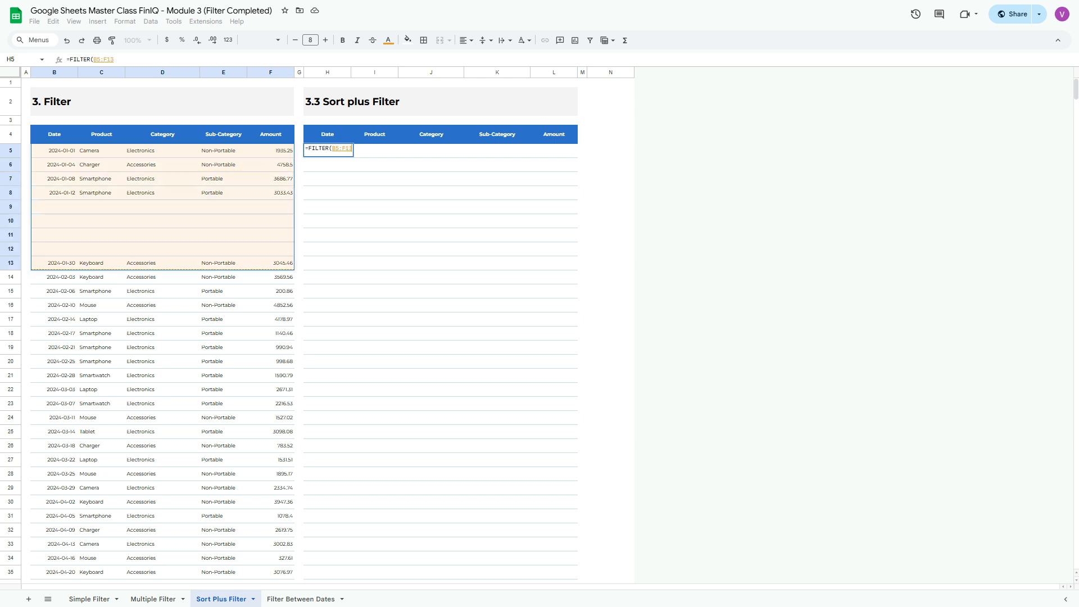
text(,)
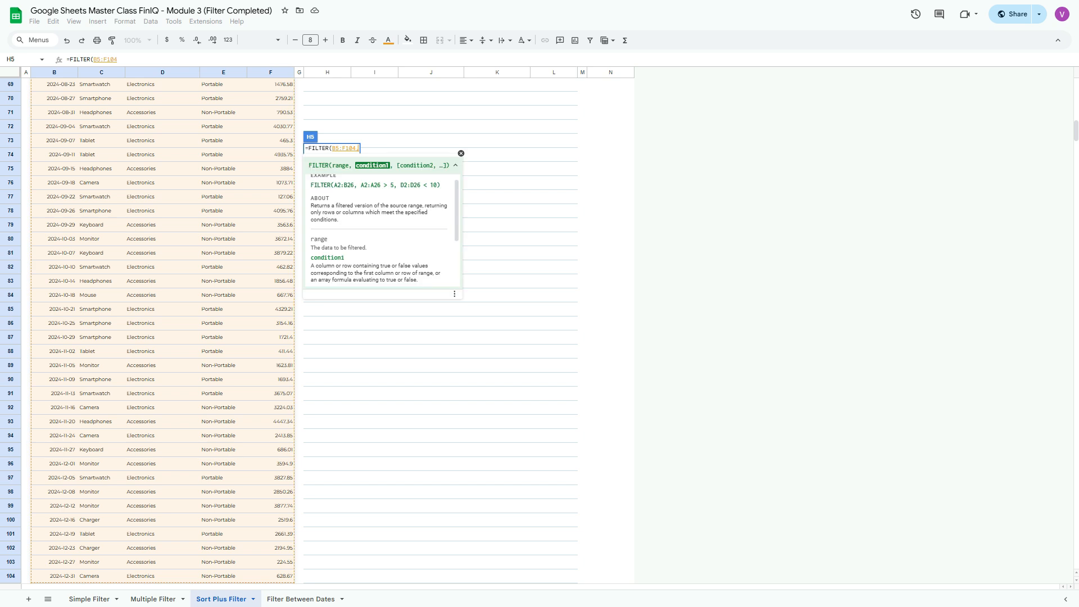
Begin the FILTER condition with the date range B5:B104 and the not-equal operator <>.
scroll(163, 331, up, 15)
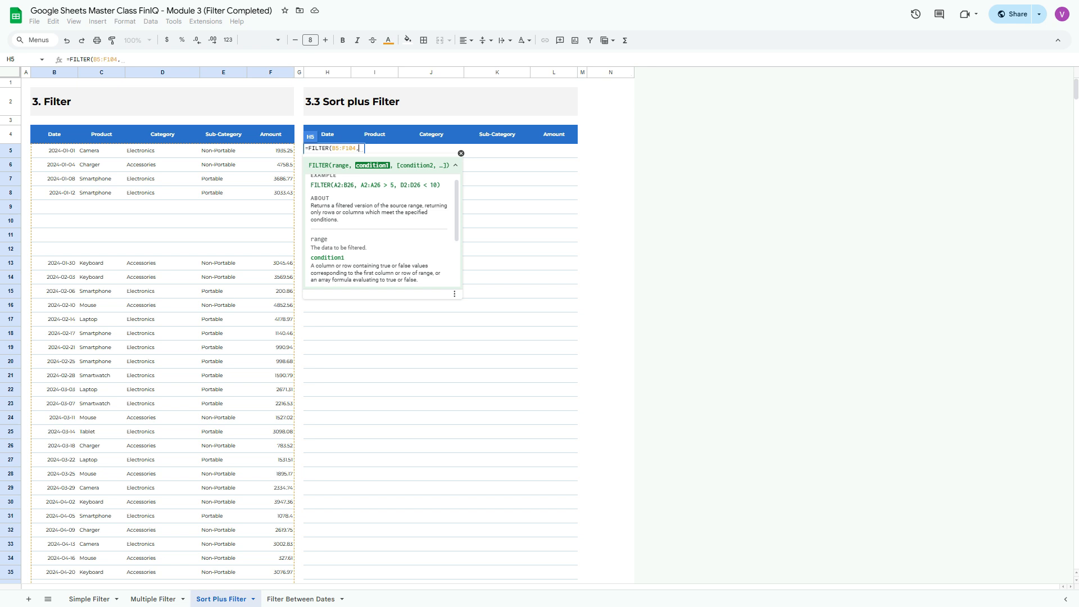
click(55, 151)
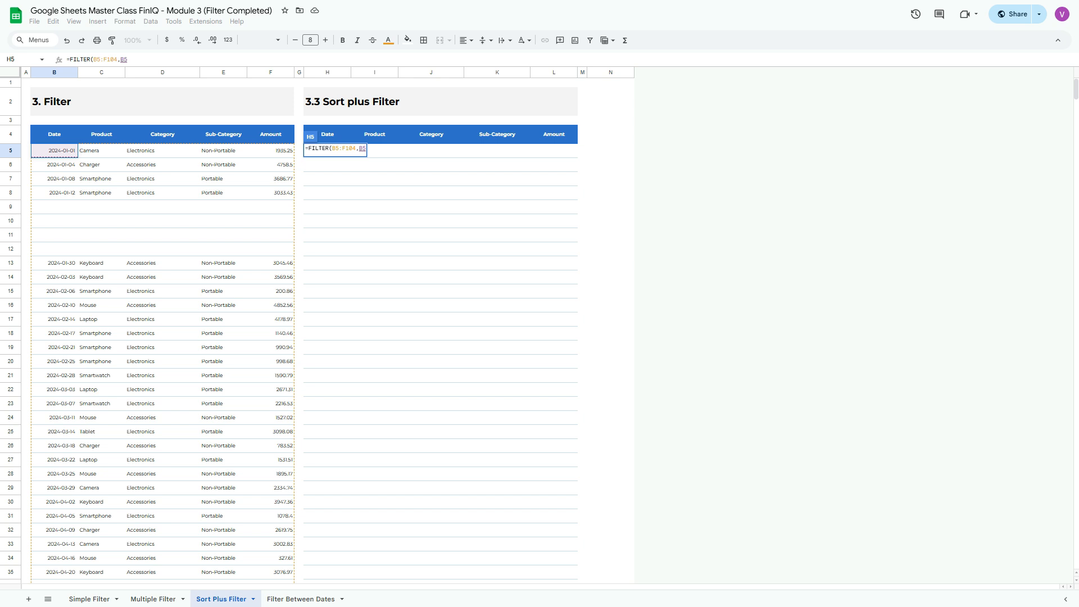
text(:B104)
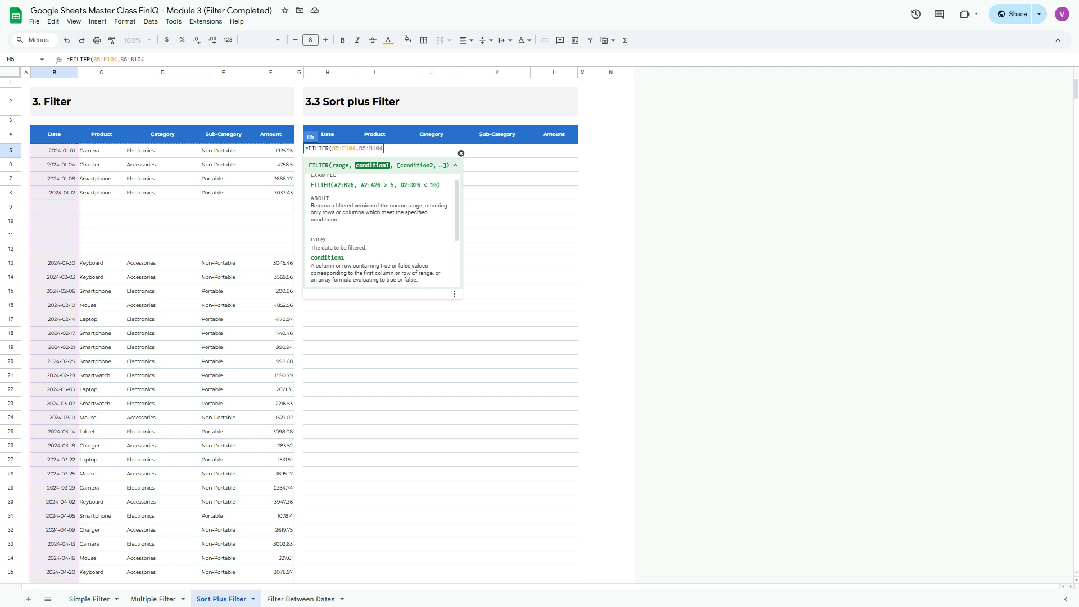
text(<>)
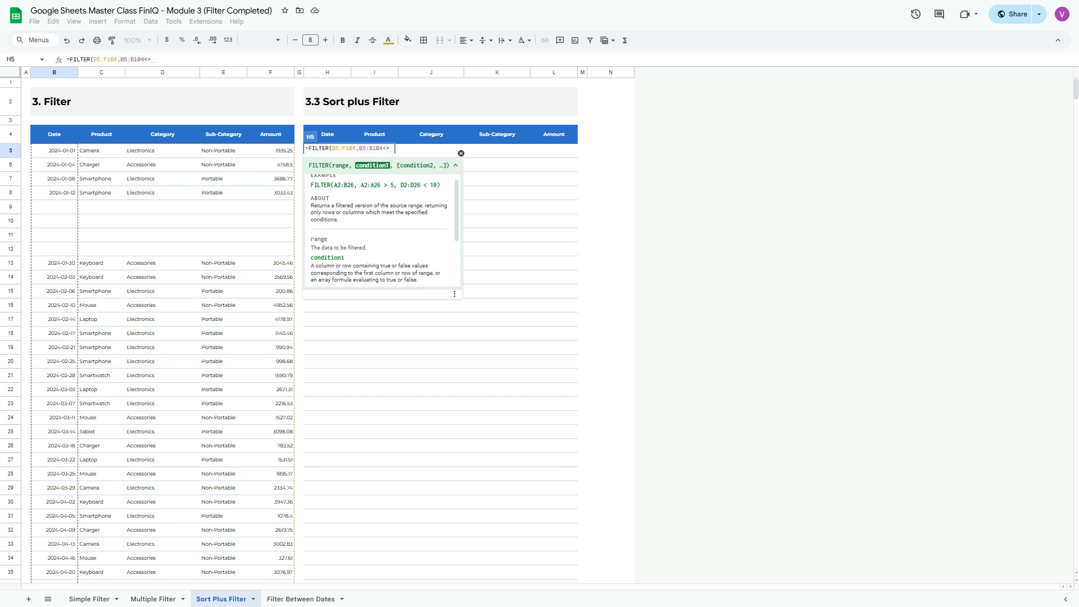
drag(26, 150, 327, 150)
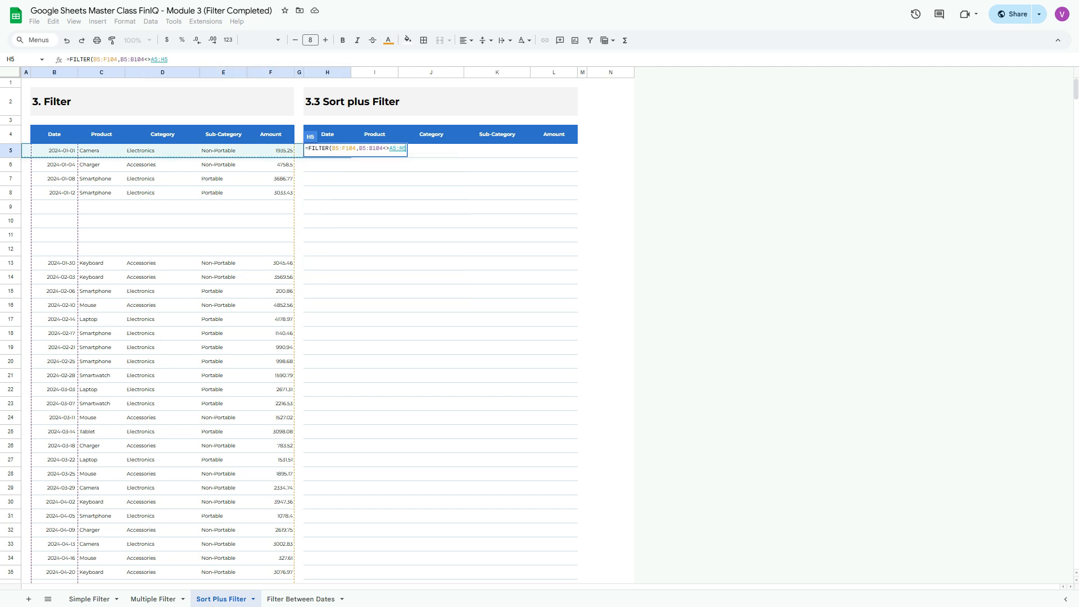
key(BackSpace)
key(BackSpace)
key(BackSpace)
key(BackSpace)
key(BackSpace)
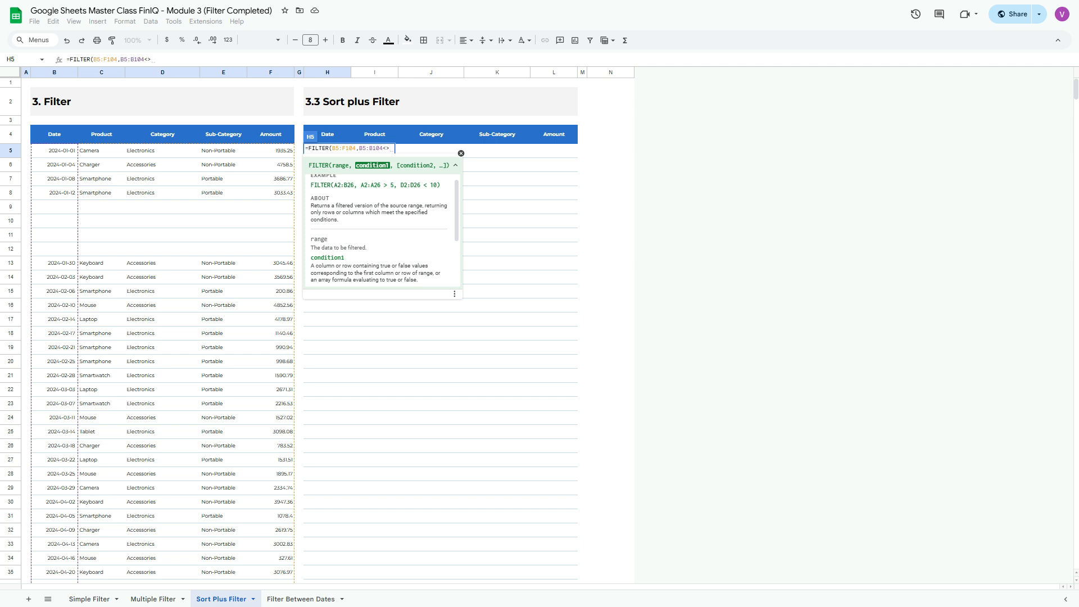
Complete the condition with an empty string "" so blank dates are excluded, then close and enter the formula in H5.
key(shift+Left)
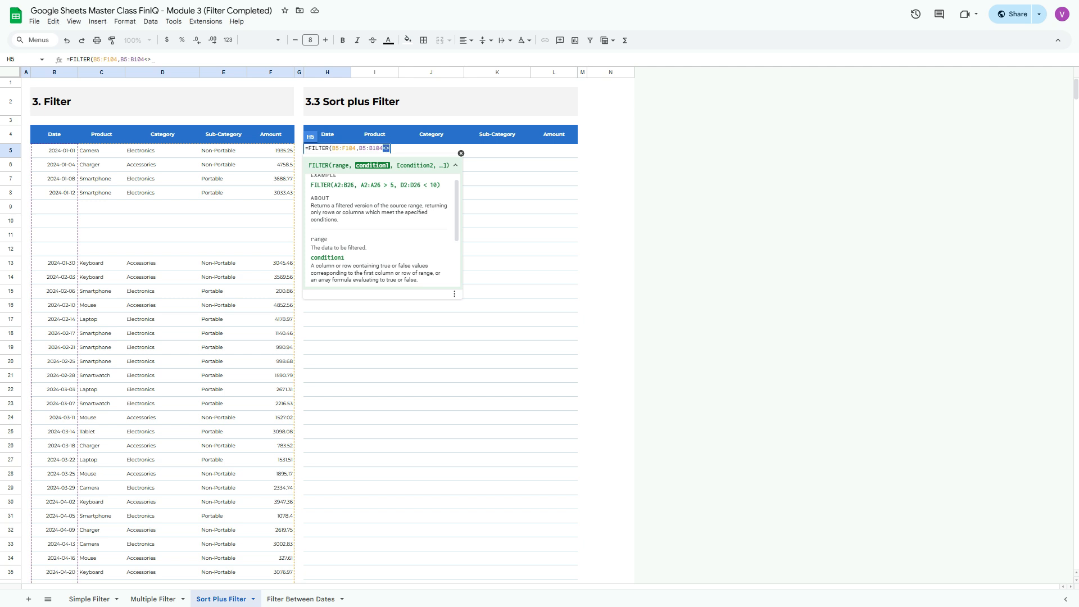
key(Left)
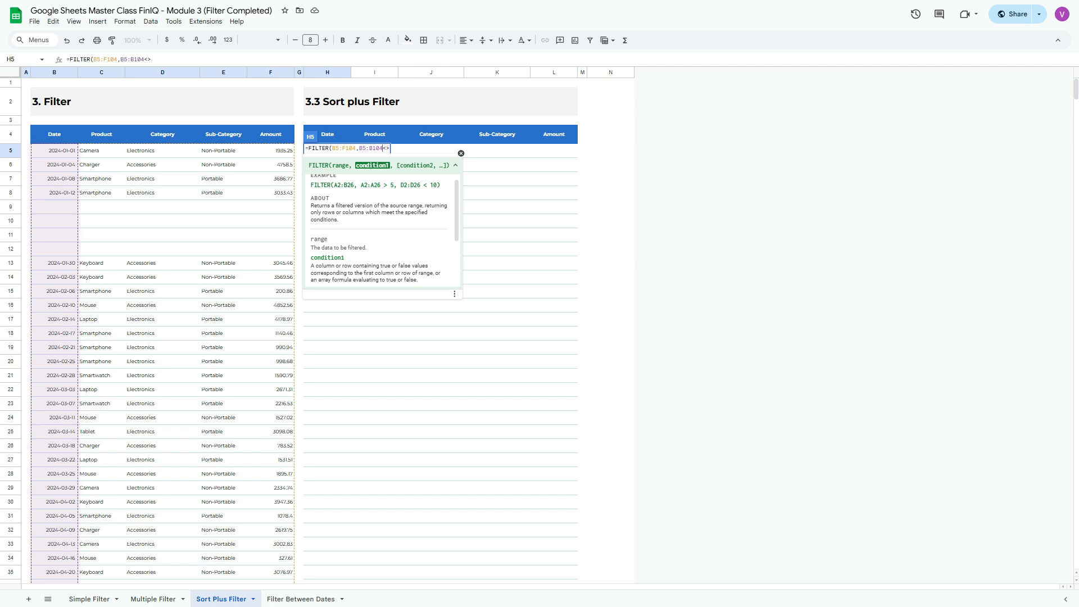
text("")
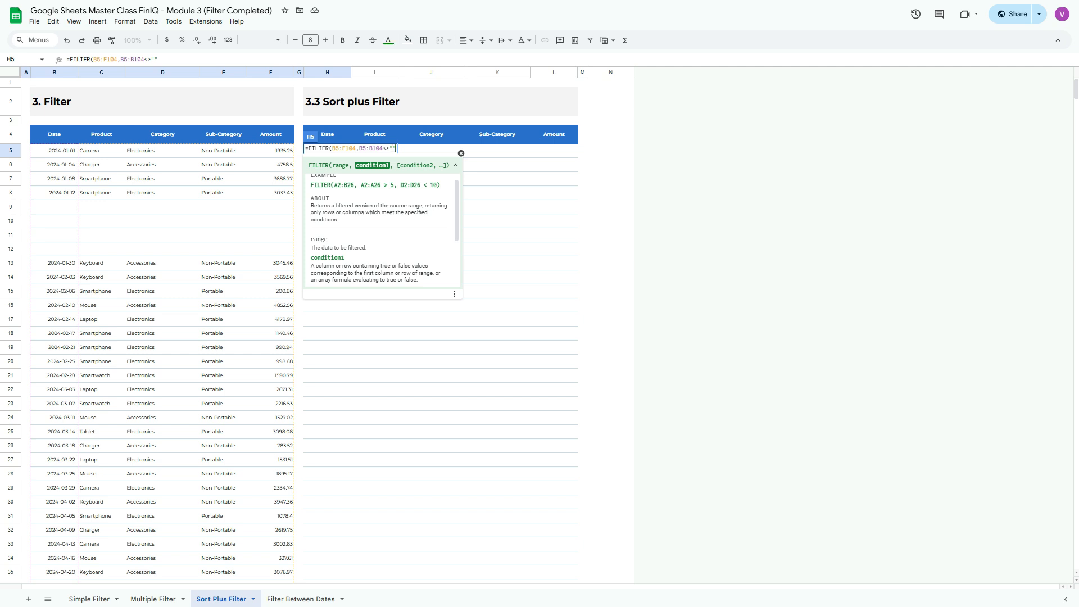
key(shift+Left)
key(shift+Left)
key(Right)
text())
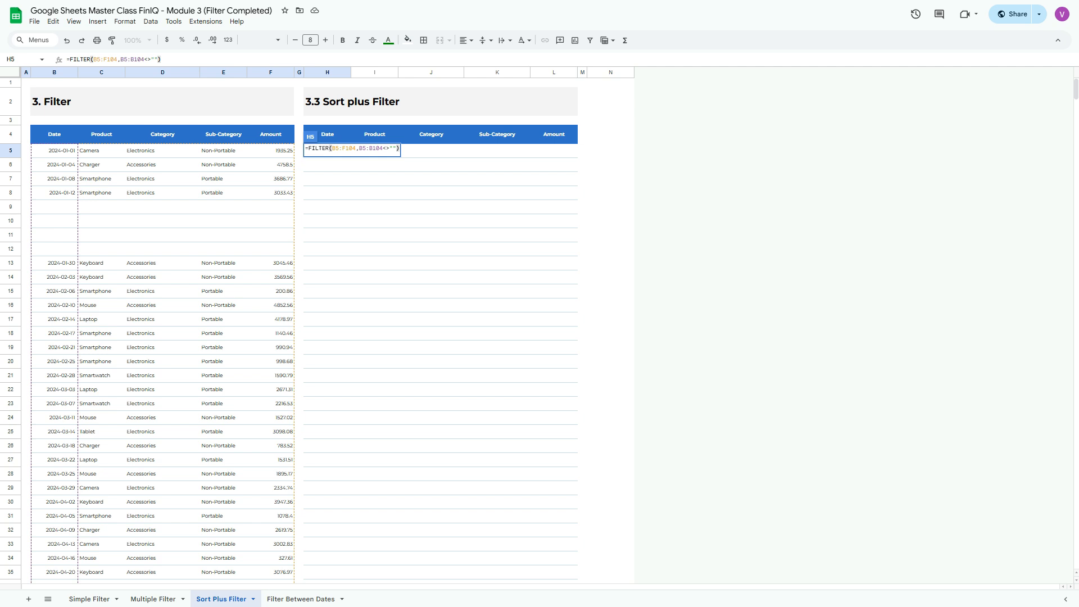
key(Return)
Compare the unfilled rows at the end of the filtered table, H101:L104, with the blank source rows B9:F12.
scroll(540, 329, down, 20)
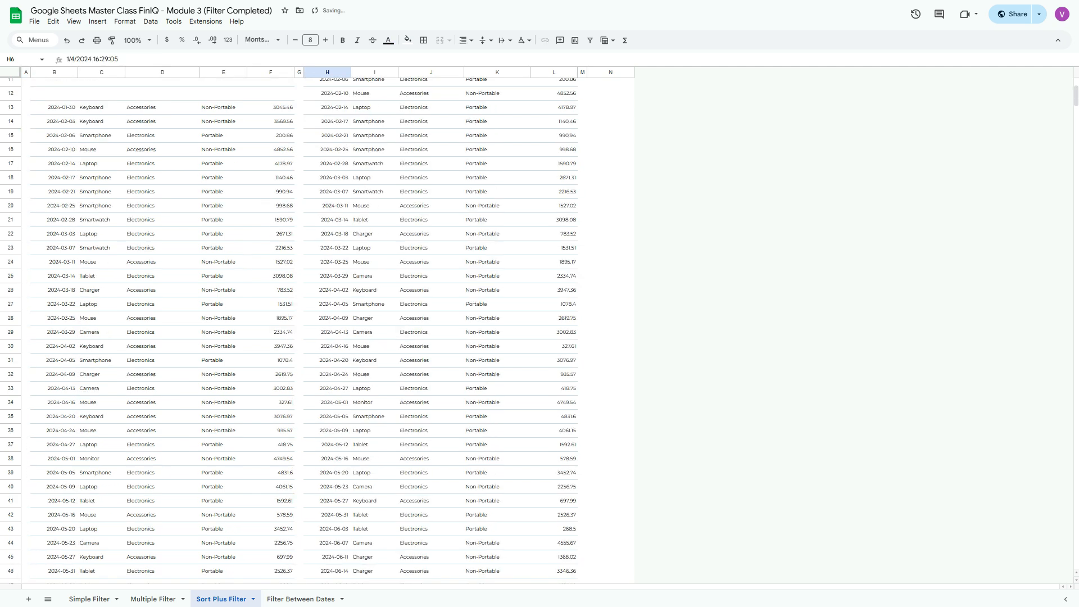
scroll(289, 329, up, 1)
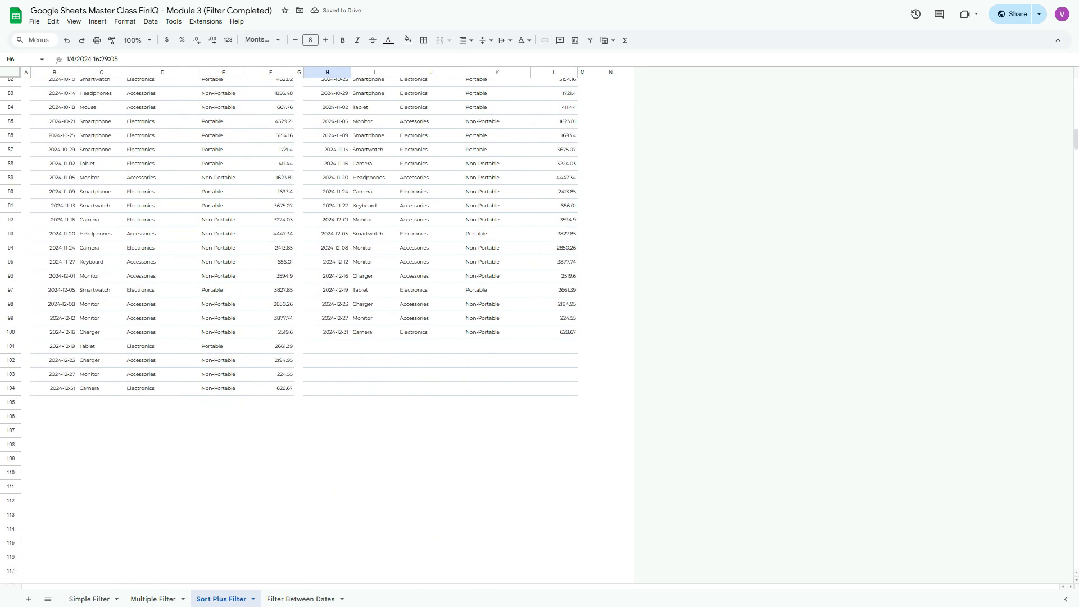
drag(327, 344, 553, 386)
scroll(289, 329, up, 20)
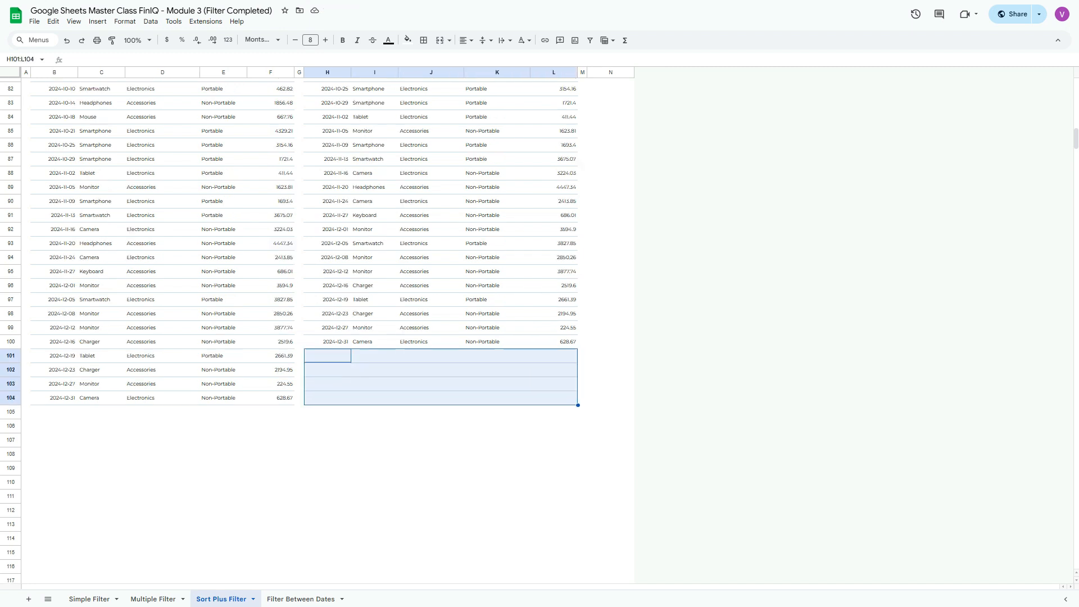
drag(54, 207, 271, 249)
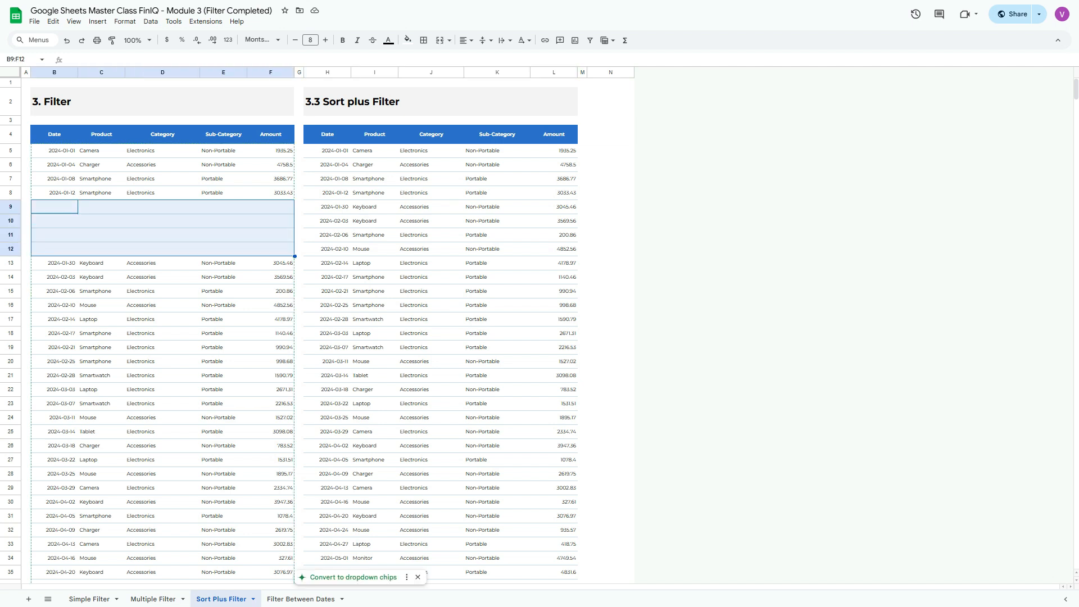
Review the <>"" condition in the FILTER formula in H5 without changing it.
click(328, 150)
click(153, 59)
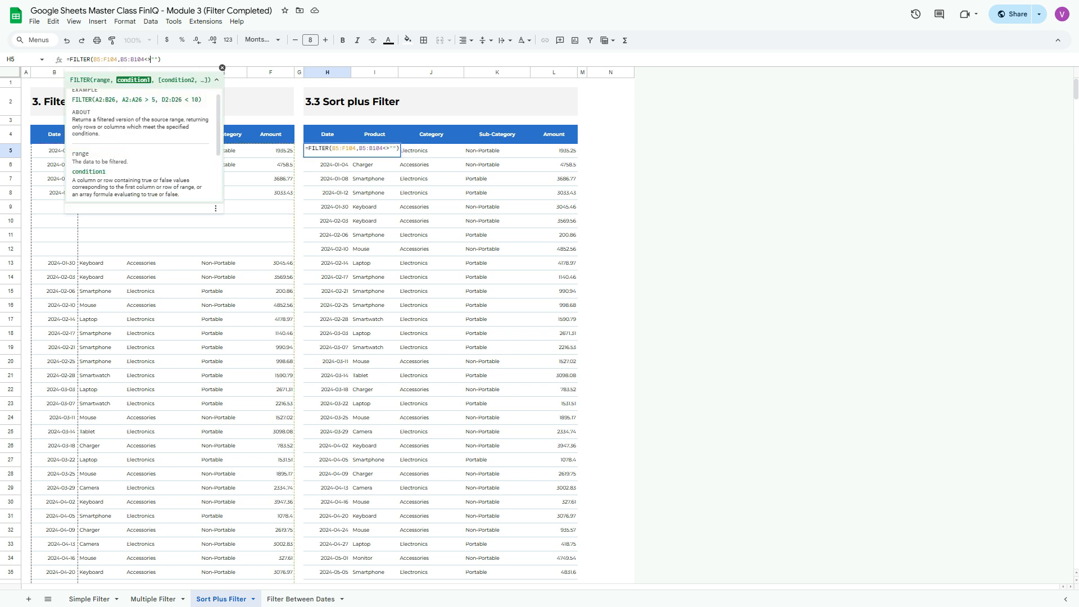
click(144, 59)
drag(144, 59, 159, 59)
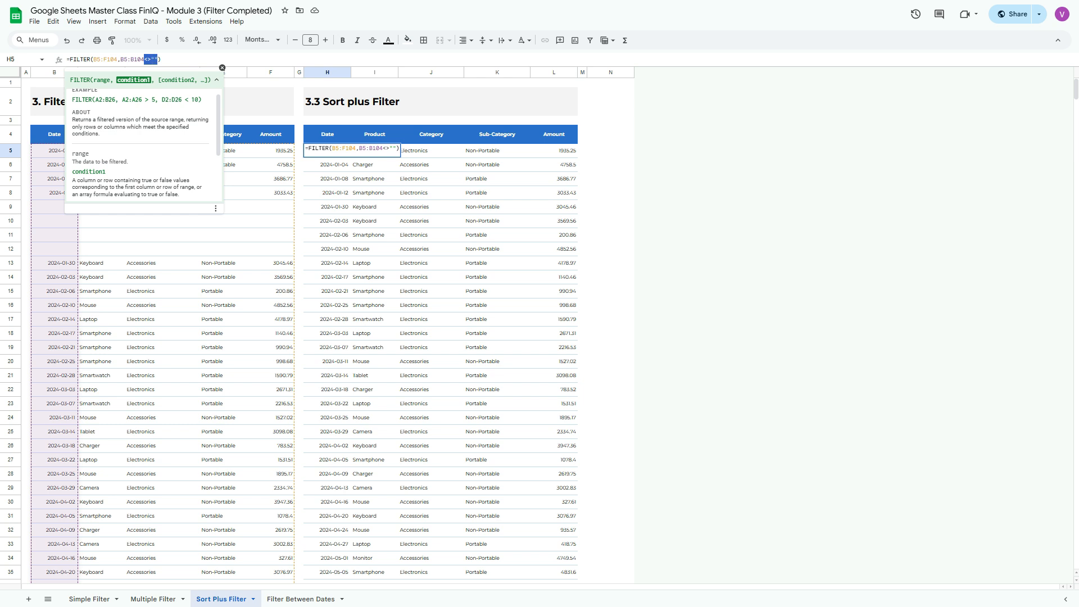
click(396, 149)
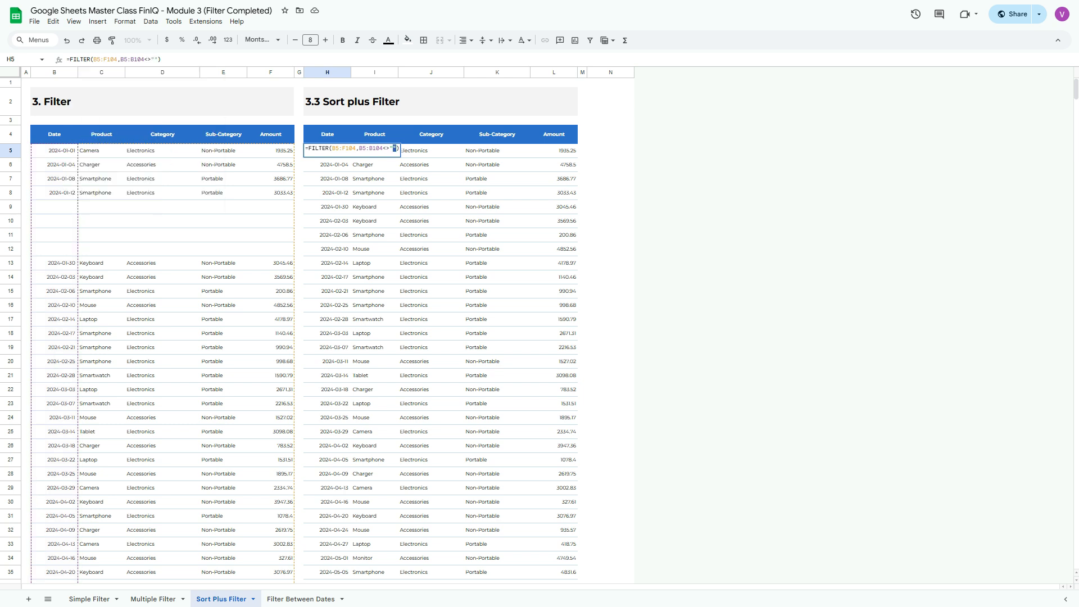
drag(396, 148, 383, 148)
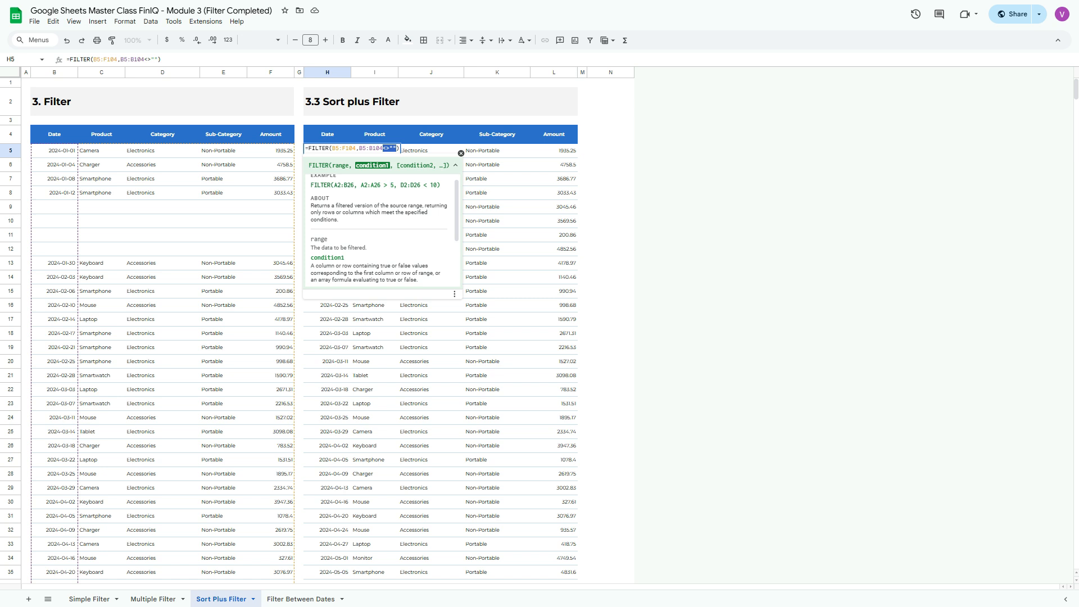
click(396, 148)
drag(394, 149, 389, 148)
key(Escape)
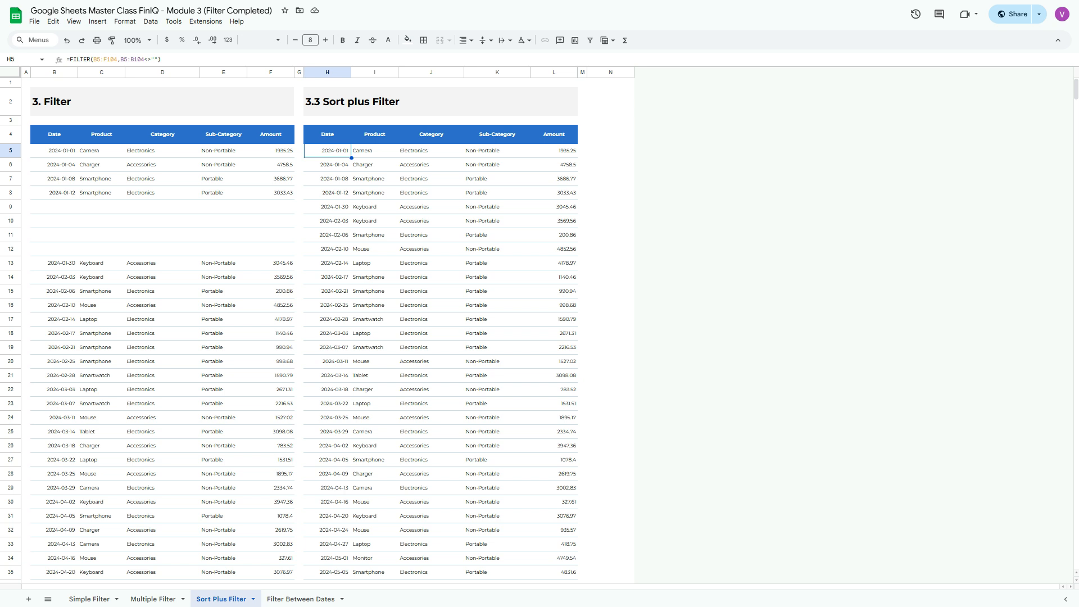
click(69, 59)
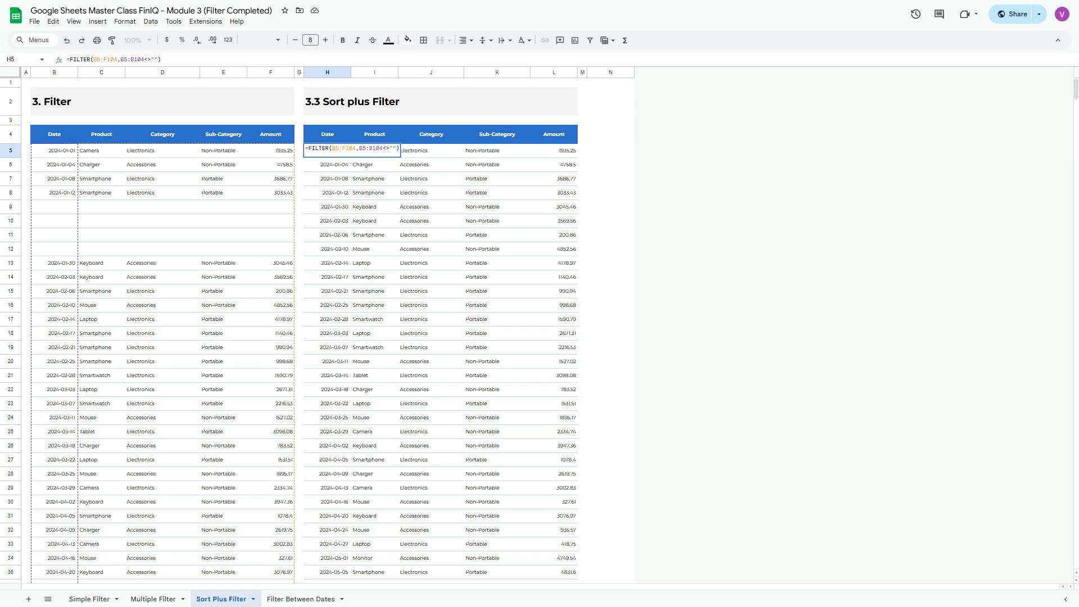
text(')
key(Escape)
click(611, 151)
text(=sort)
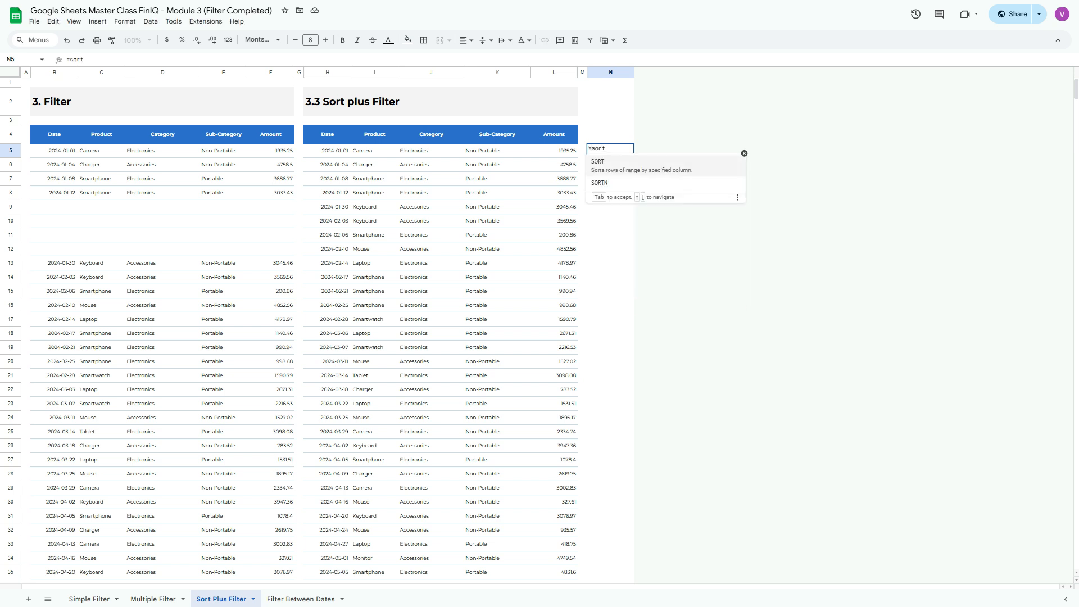
key(Tab)
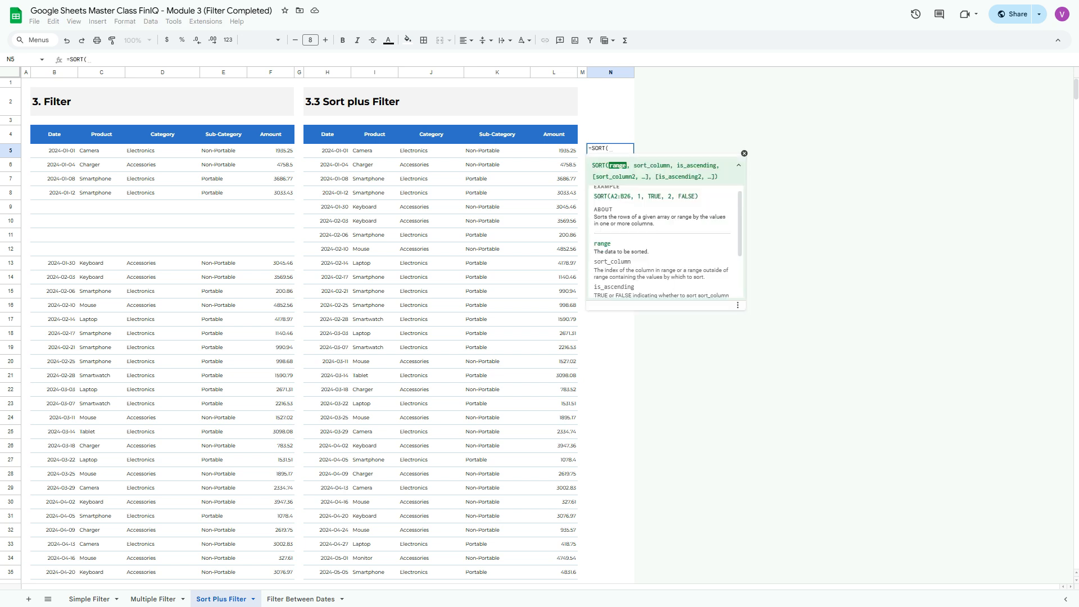
click(739, 165)
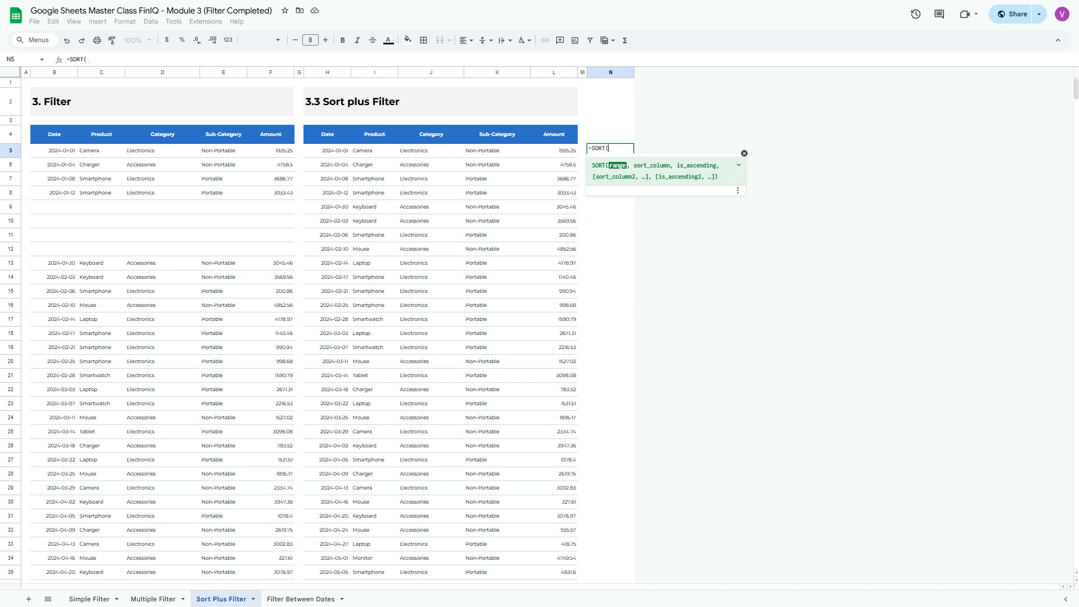
click(327, 151)
key(Escape)
Edit the formula in H5 to open a SORT function directly before FILTER.
click(327, 151)
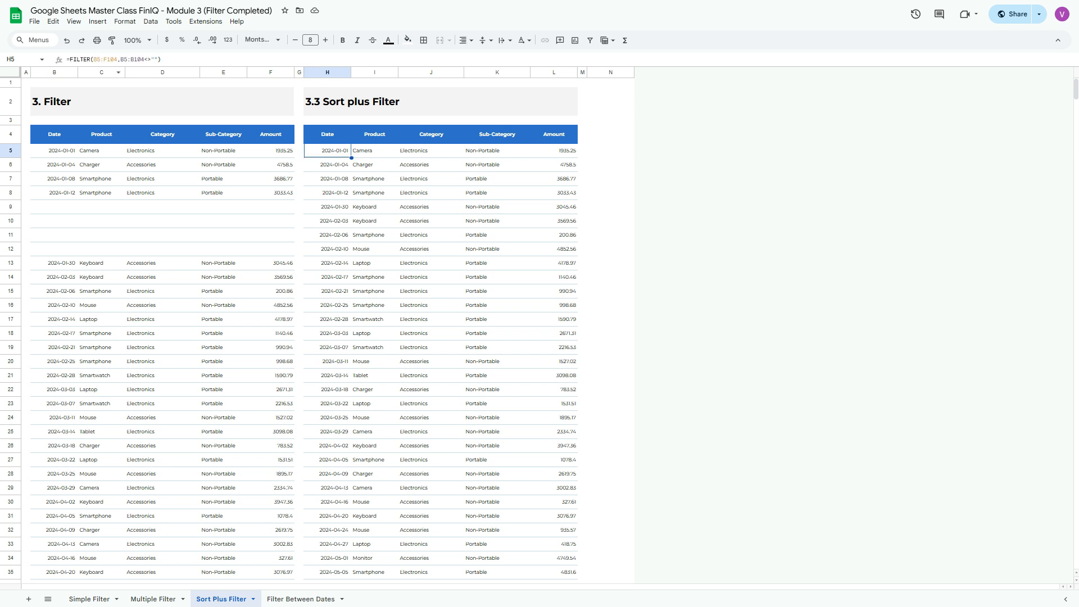
click(69, 59)
text(sort()
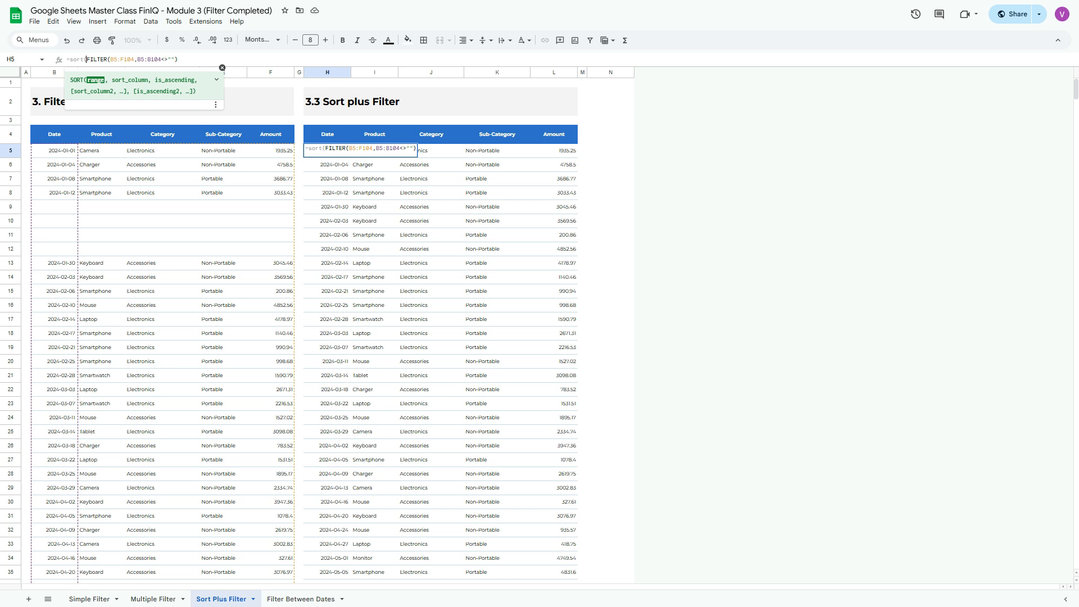
Use the whole FILTER expression as the SORT range, add sort column 5 with False for descending order, and close the function.
drag(87, 59, 179, 59)
click(179, 59)
text(,)
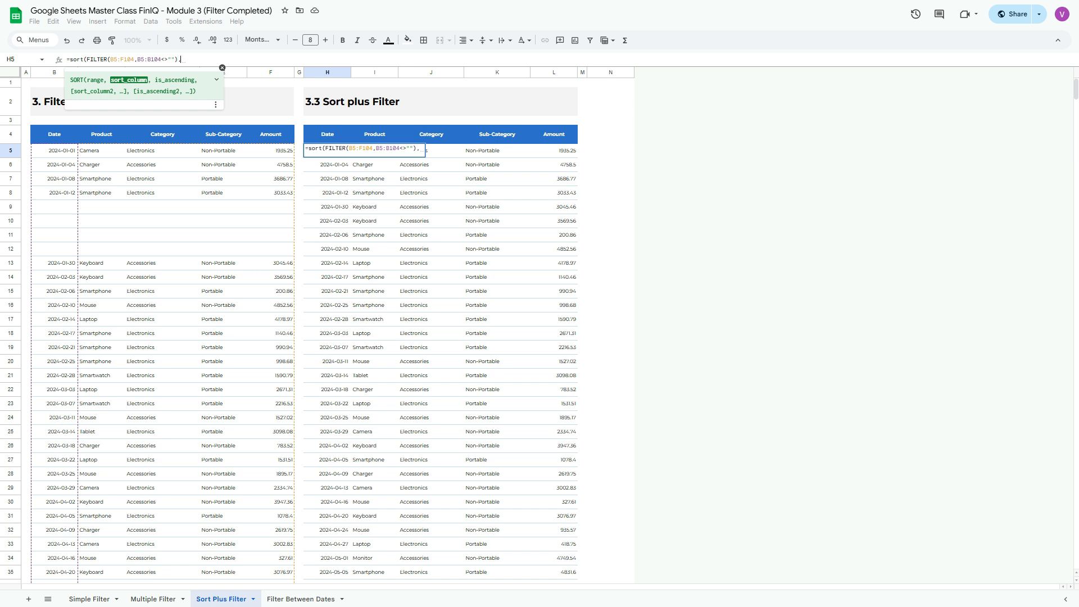
text(5)
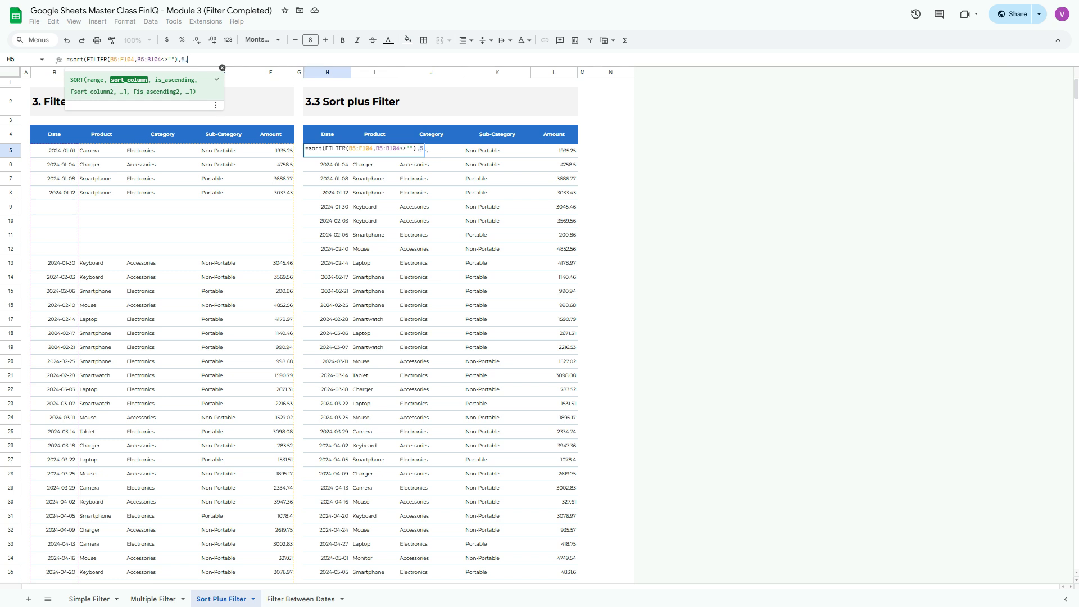
text(,False))
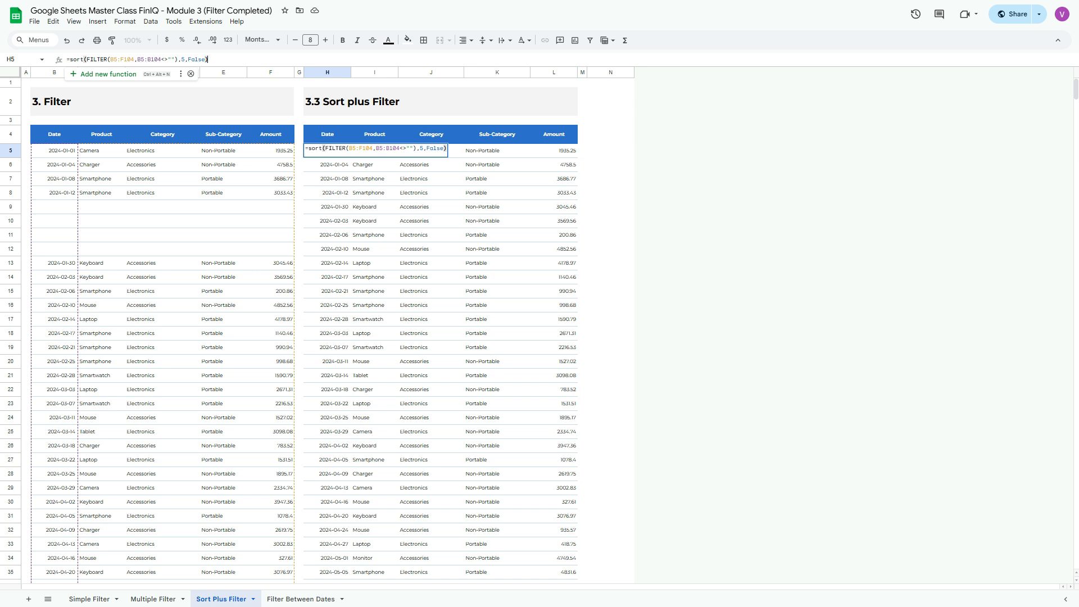
Review the nested FILTER and SORT parts of the formula with their expanded function help, and enter the formula in H5.
click(99, 59)
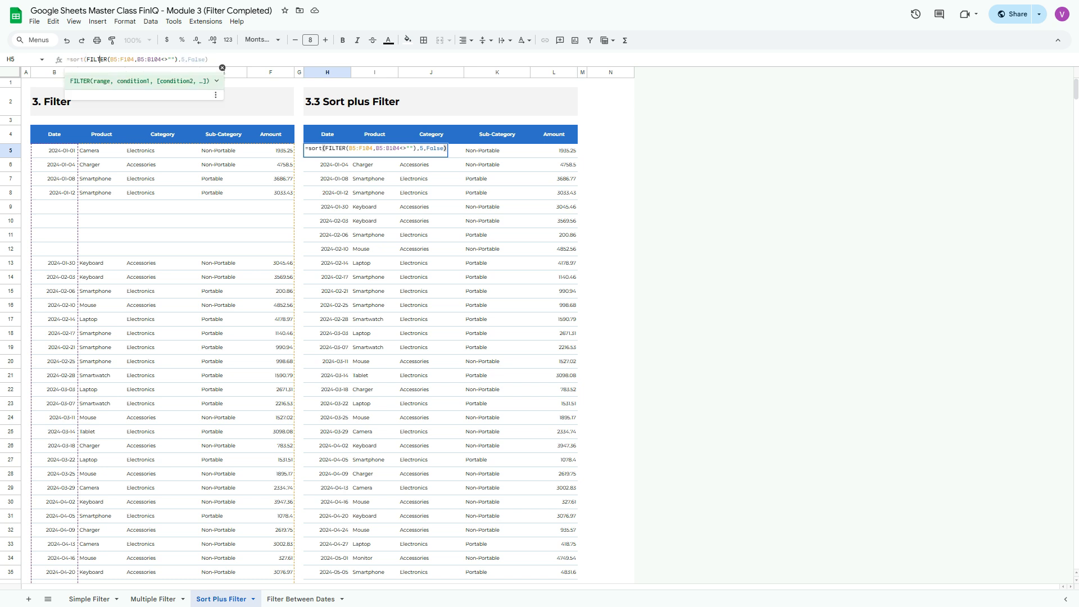
click(217, 81)
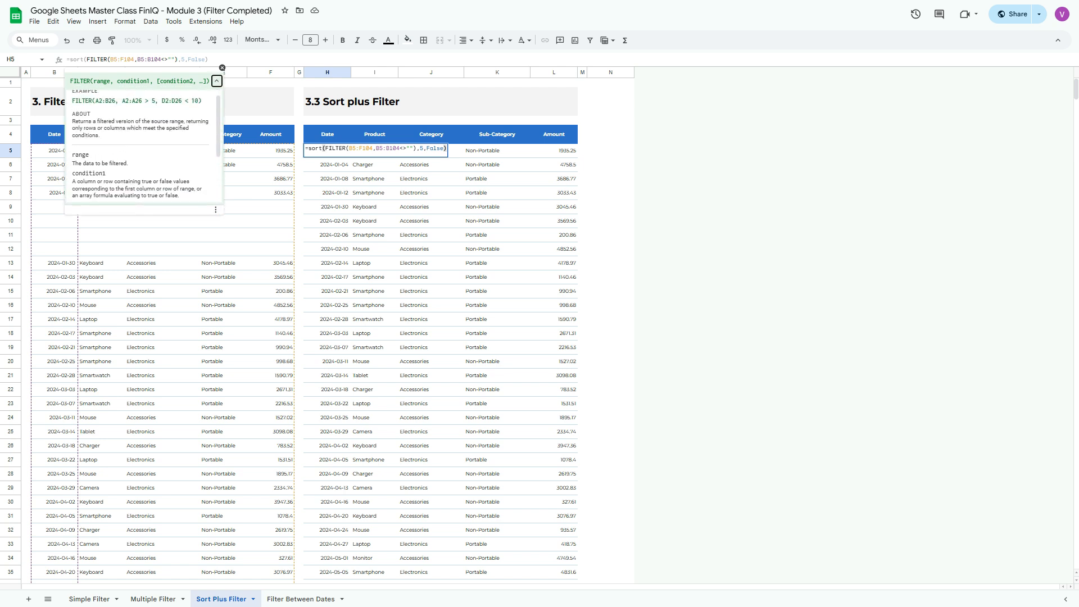
click(74, 59)
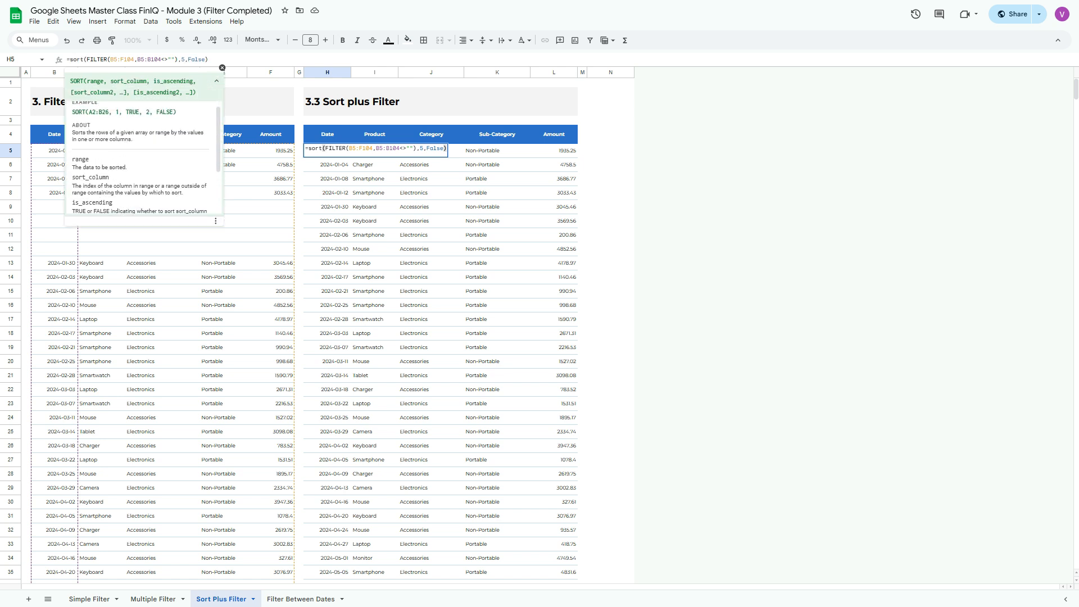
click(100, 59)
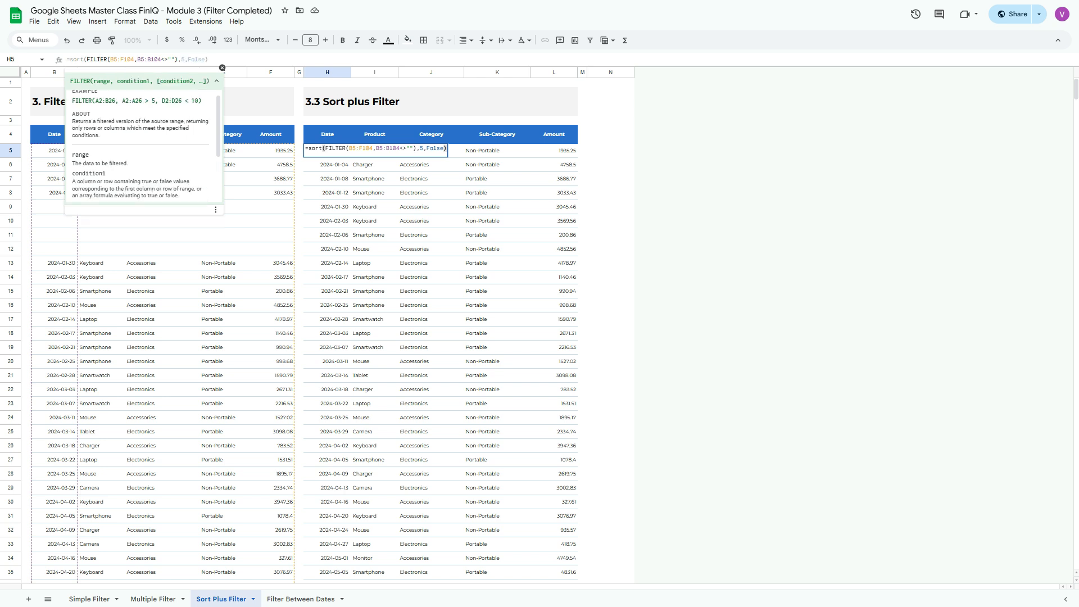
drag(177, 59, 86, 59)
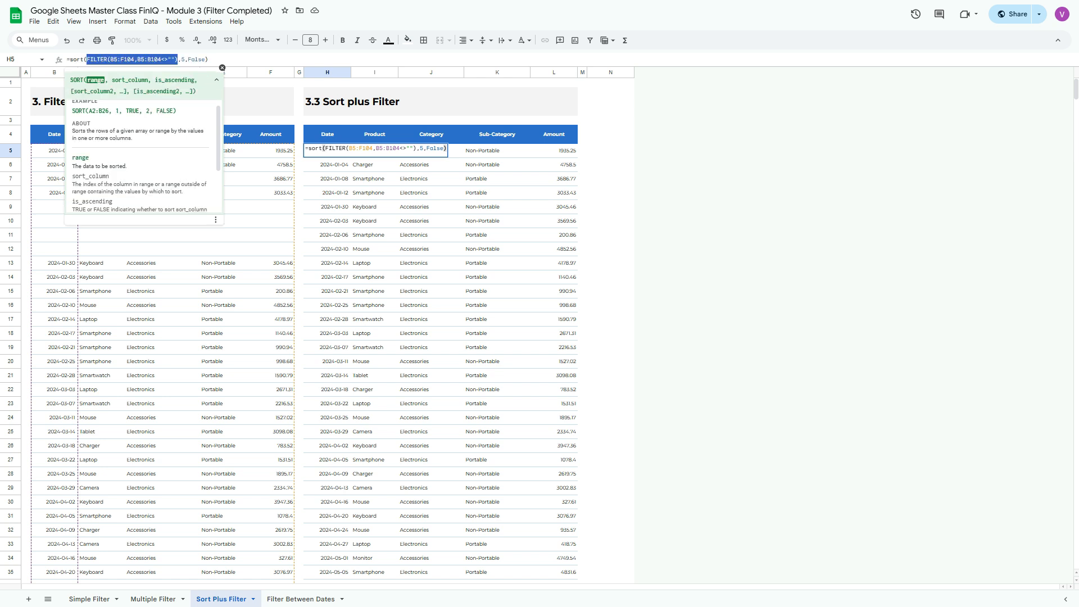
drag(346, 148, 414, 148)
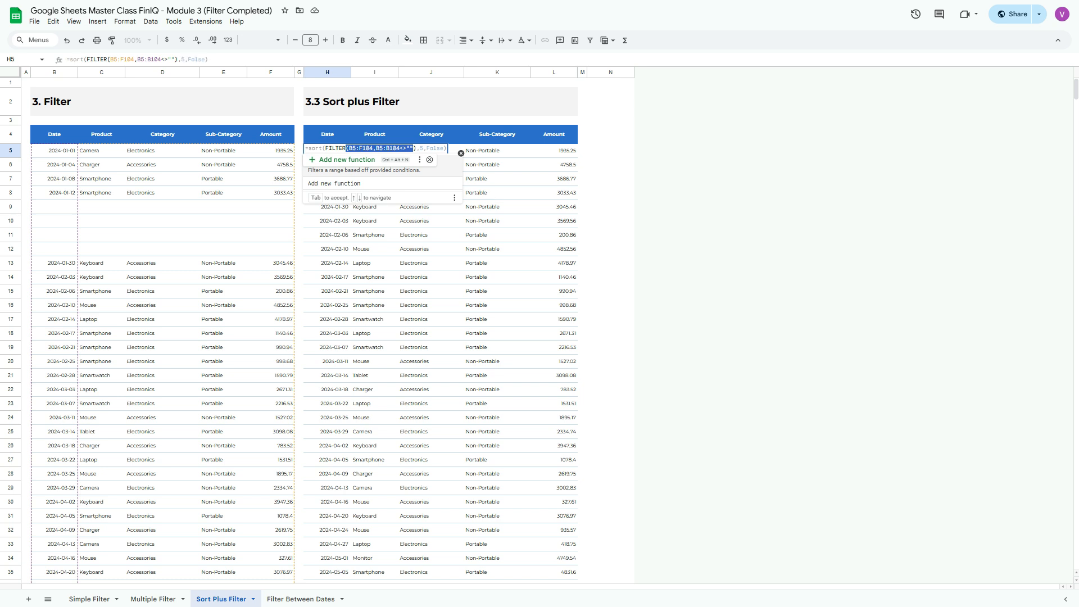
click(413, 148)
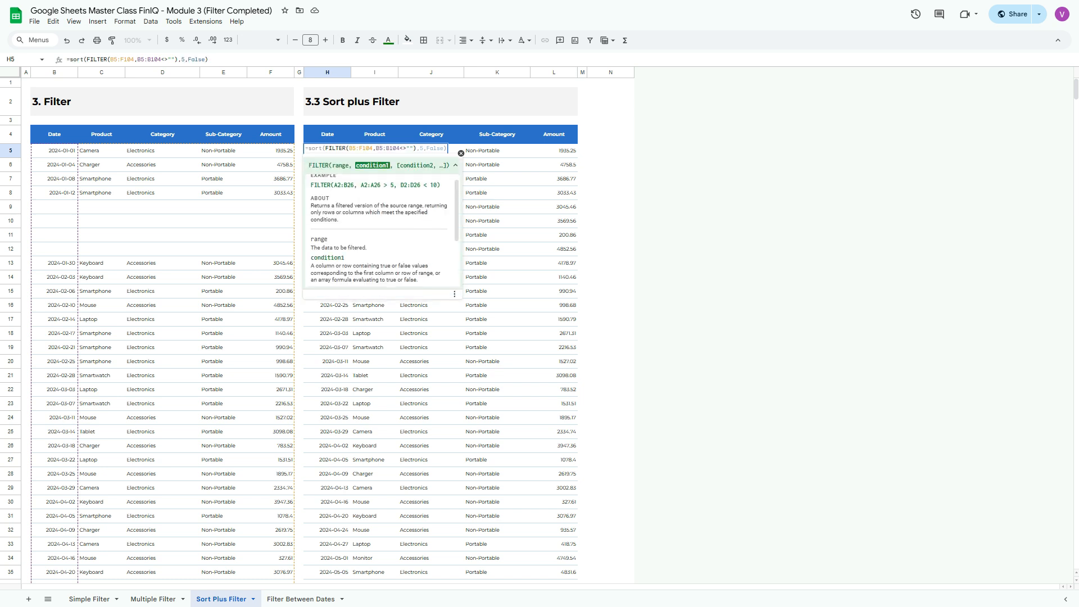
key(Return)
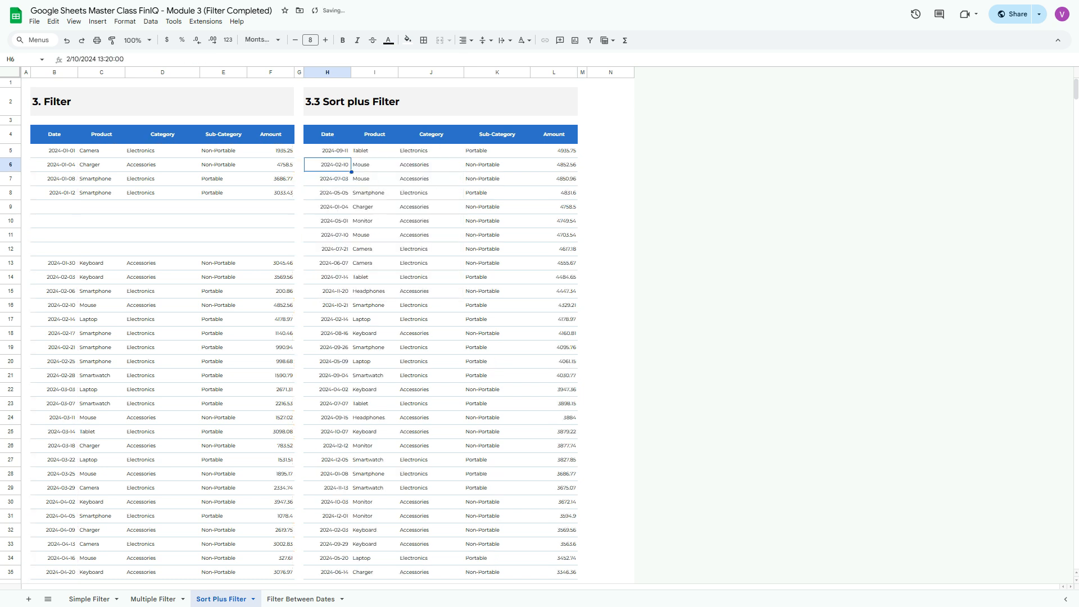
Examine the first row of the sorted table, H5:L5, checking the formula in H5 and the Amount in L5.
click(554, 150)
key(Left)
key(Left)
key(Left)
key(Left)
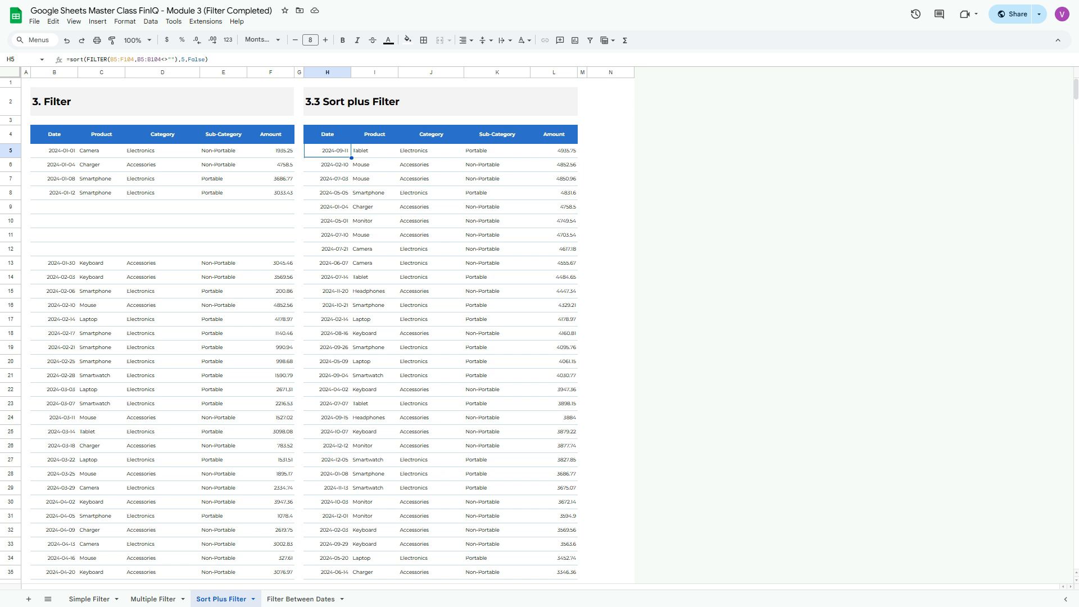
key(Right)
key(Right)
key(Right)
key(Right)
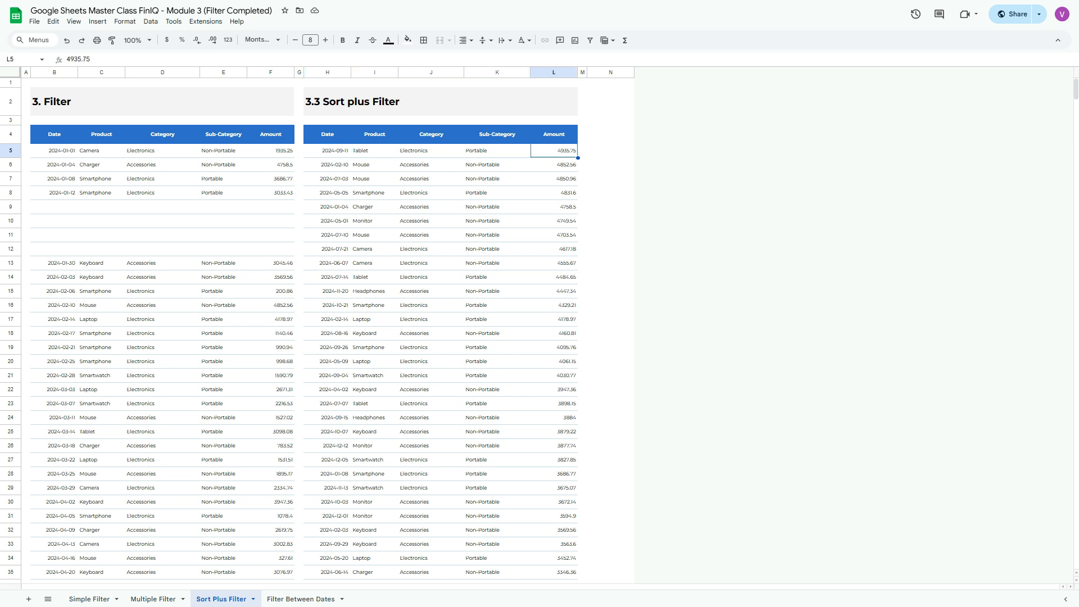